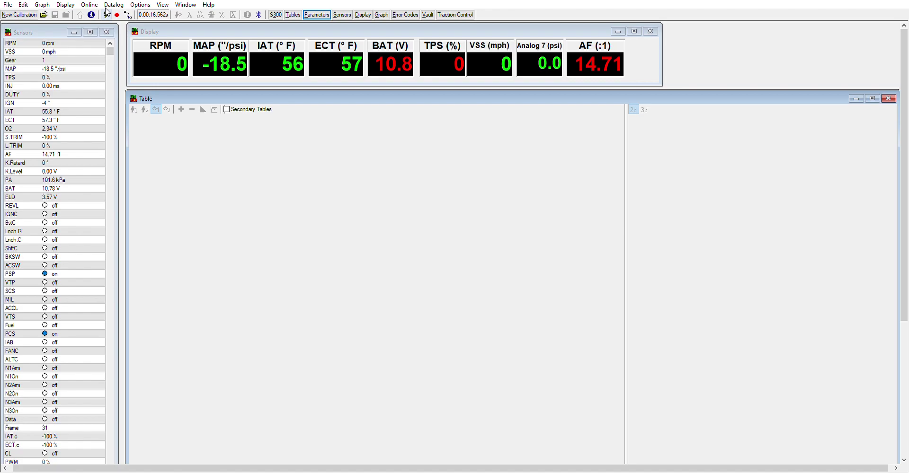
Turn on the live connection to the S300 unit
click(107, 14)
Open the S300 Information window full size on its Registered Owner page
click(276, 14)
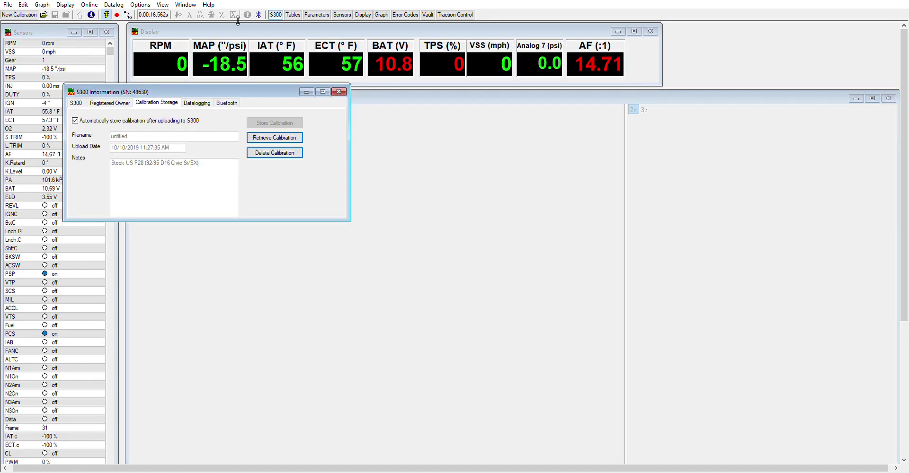
click(323, 91)
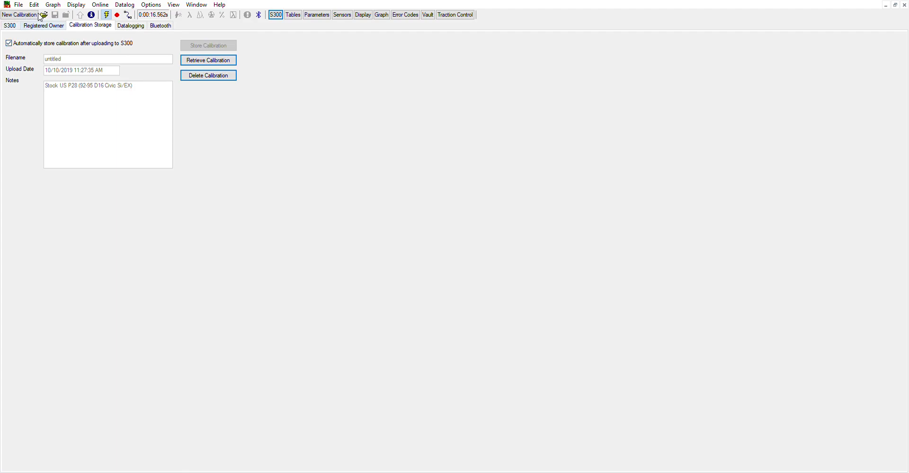
click(42, 25)
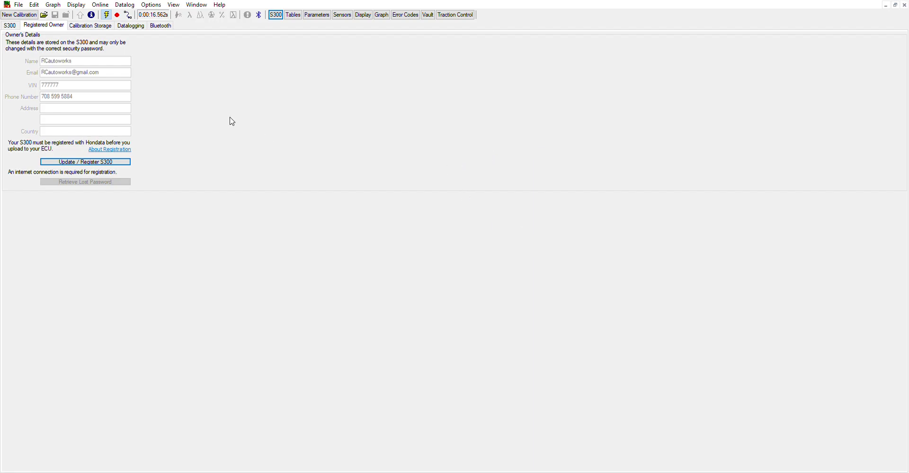
Review the S300 status checks, then minimize the Table and S300 Information windows
click(9, 24)
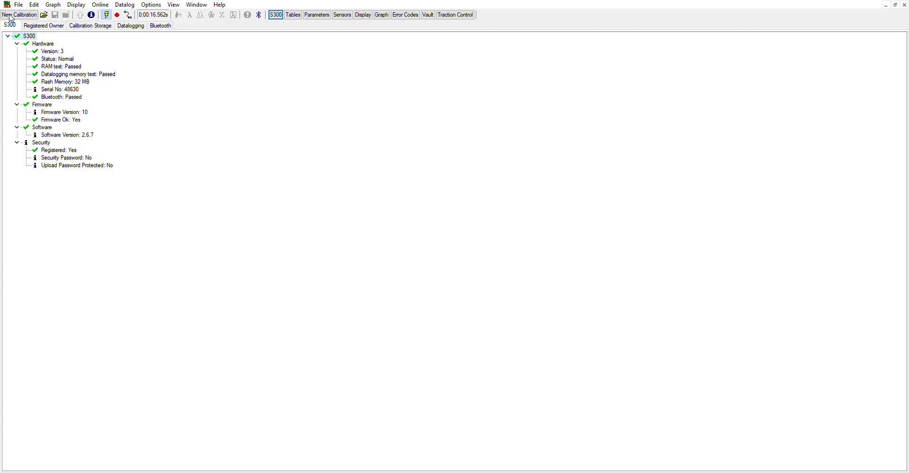
click(293, 15)
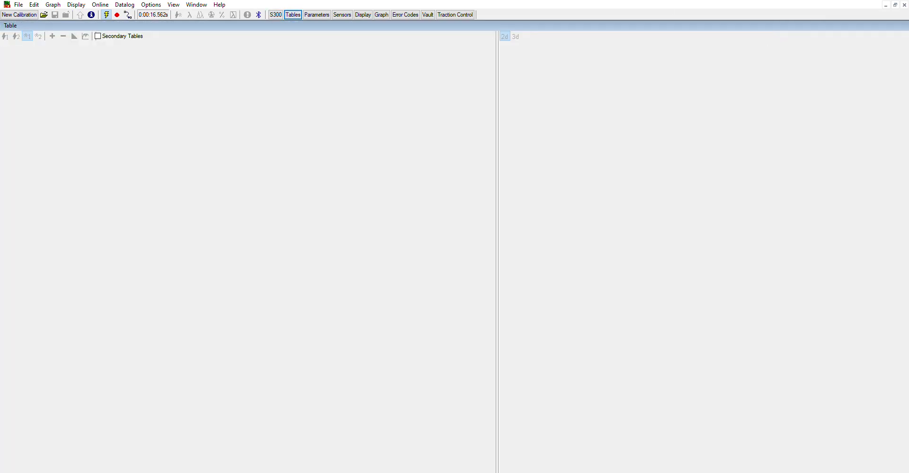
click(894, 4)
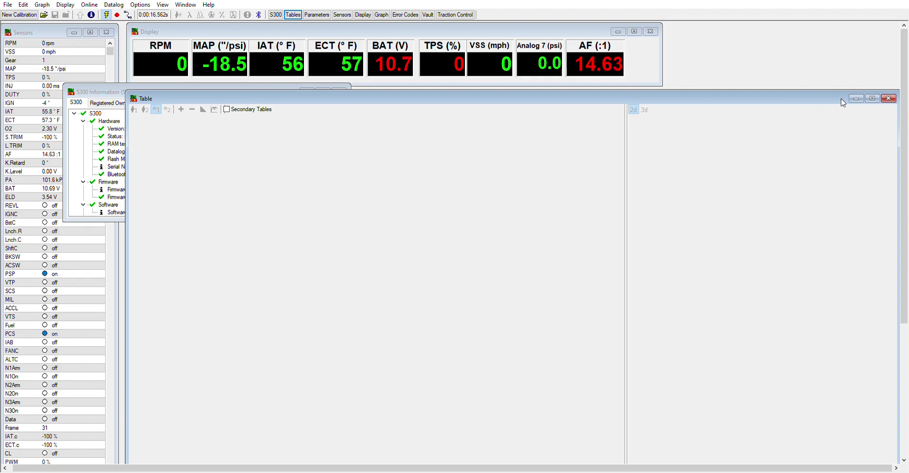
click(854, 98)
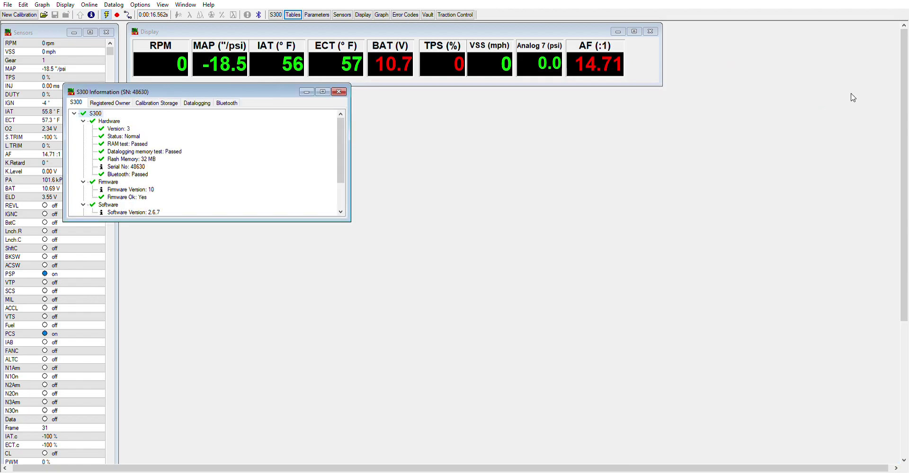
click(306, 92)
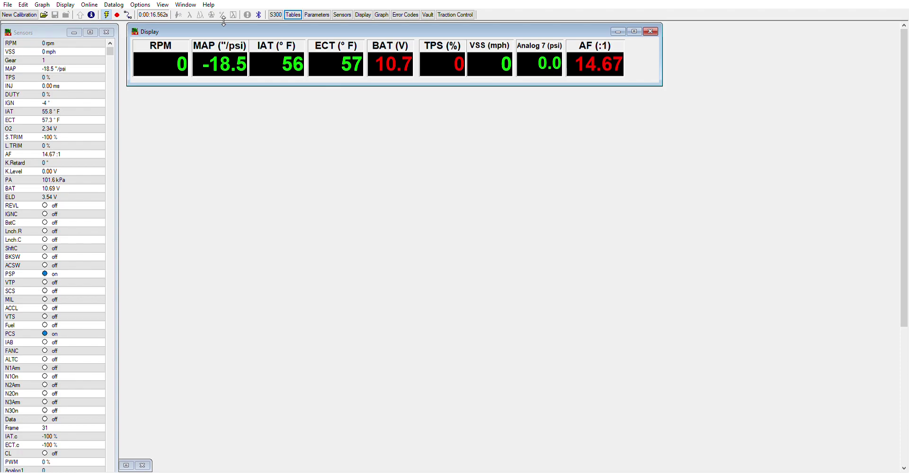
click(292, 14)
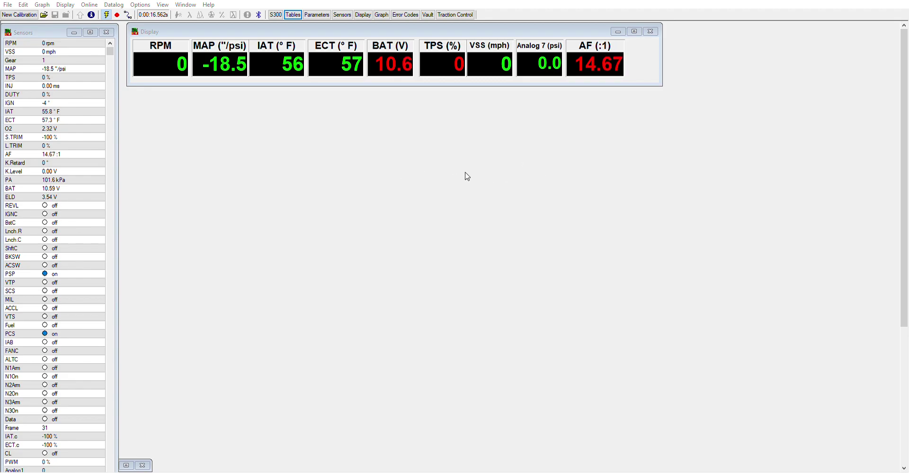
Activate the Display window and restore the Low Speed Fuel table window
click(564, 164)
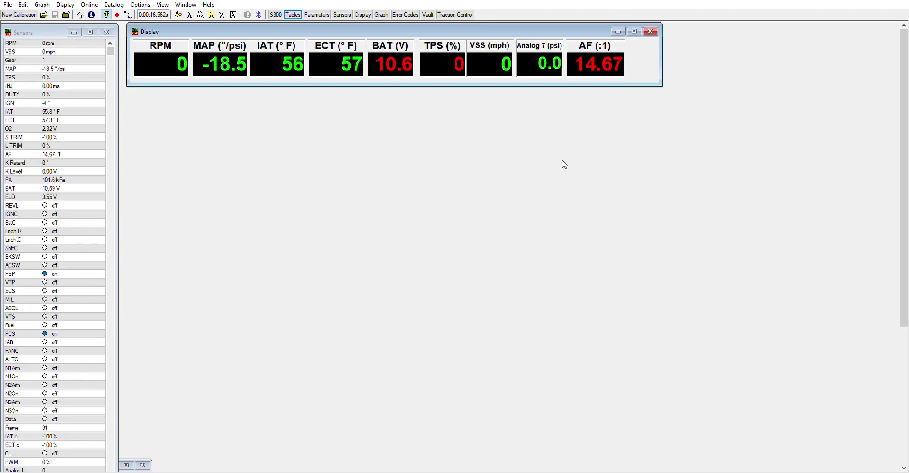
click(295, 15)
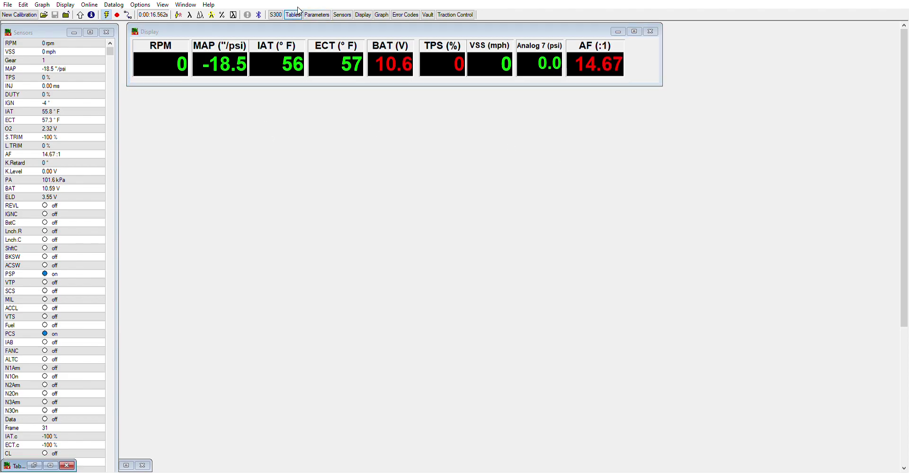
click(34, 466)
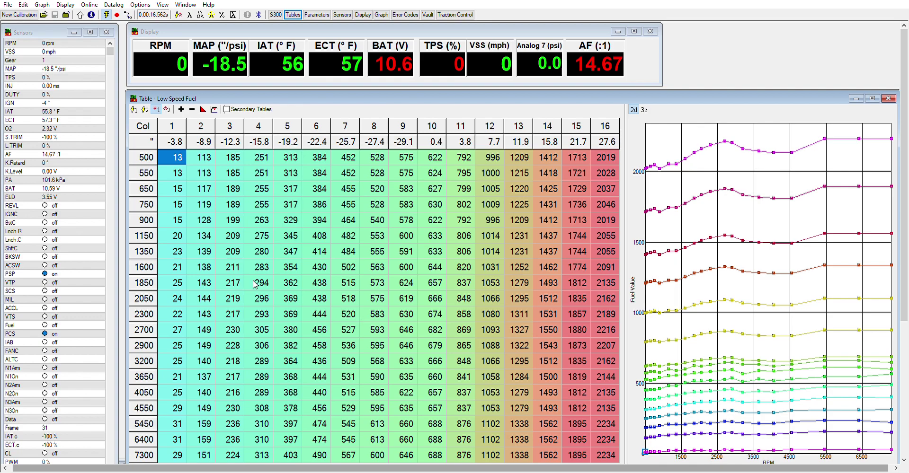
Move the minimized S300 and Parameters windows up into the workspace beside the fuel table
click(314, 9)
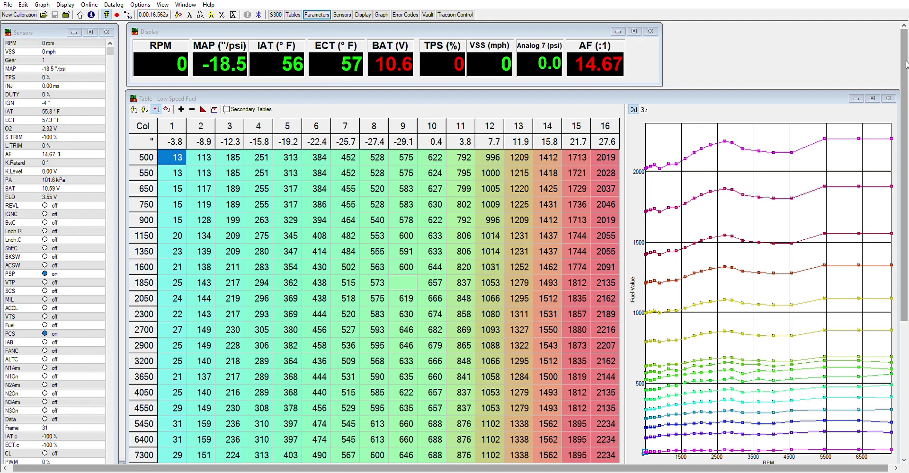
drag(906, 64, 905, 131)
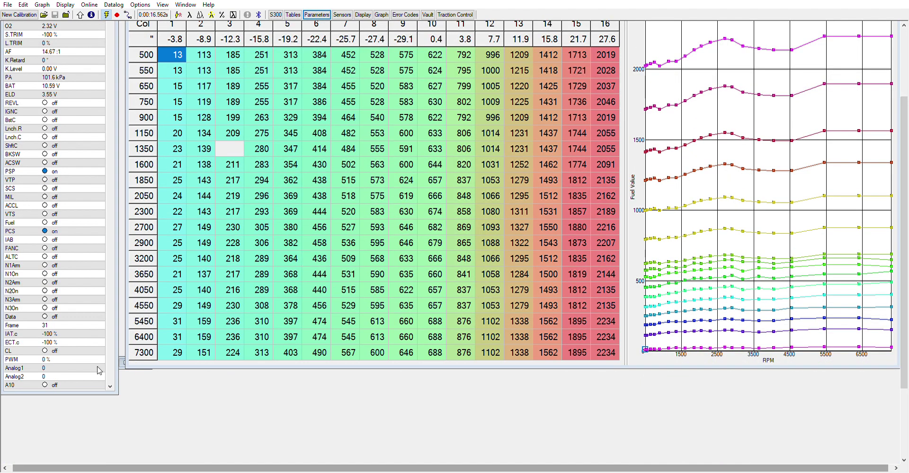
click(122, 362)
click(122, 359)
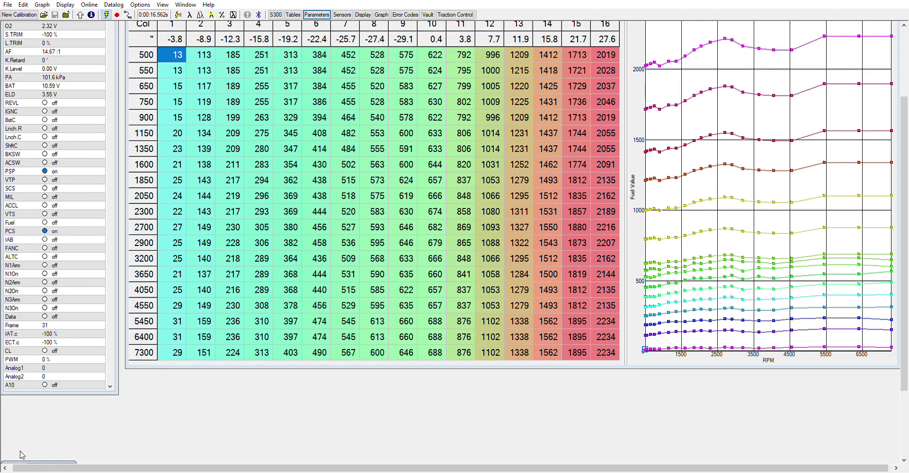
drag(23, 462, 24, 429)
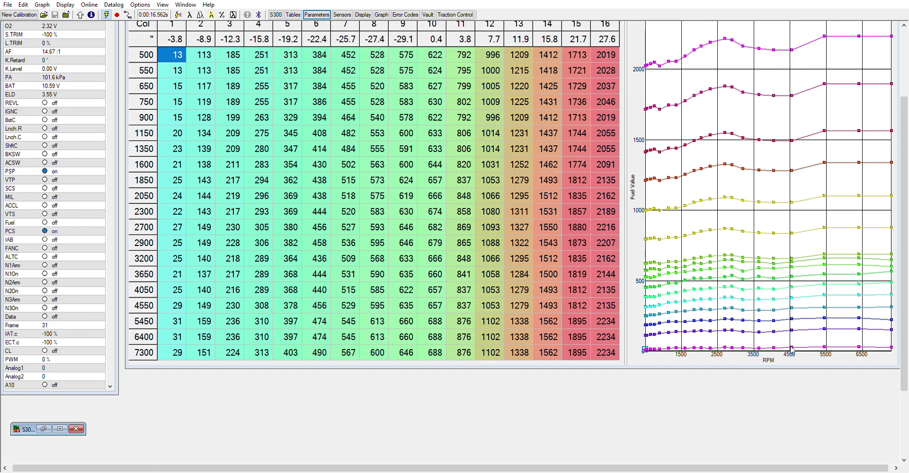
click(905, 439)
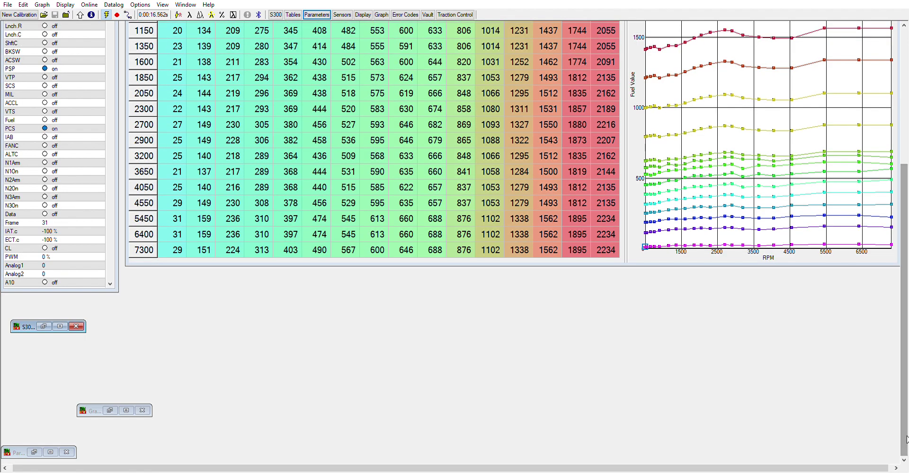
drag(21, 448, 87, 96)
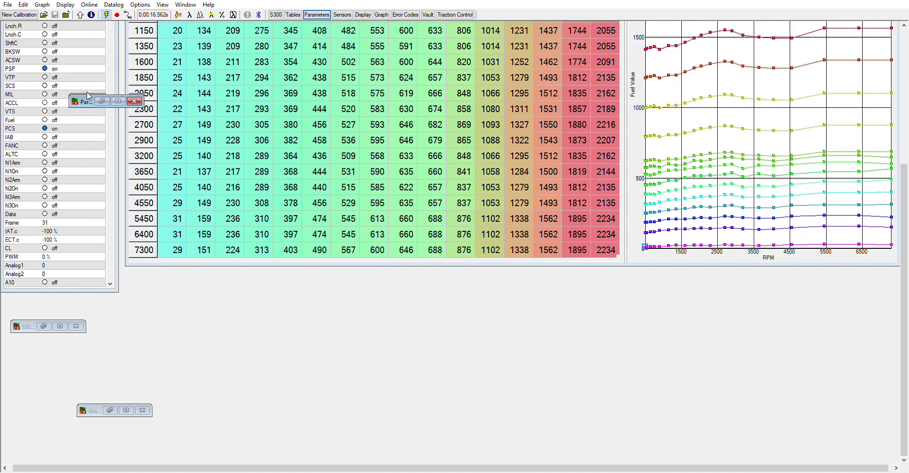
Maximize the Parameters window on Fuel Injectors and select the 240 cc/min current injector size
click(122, 98)
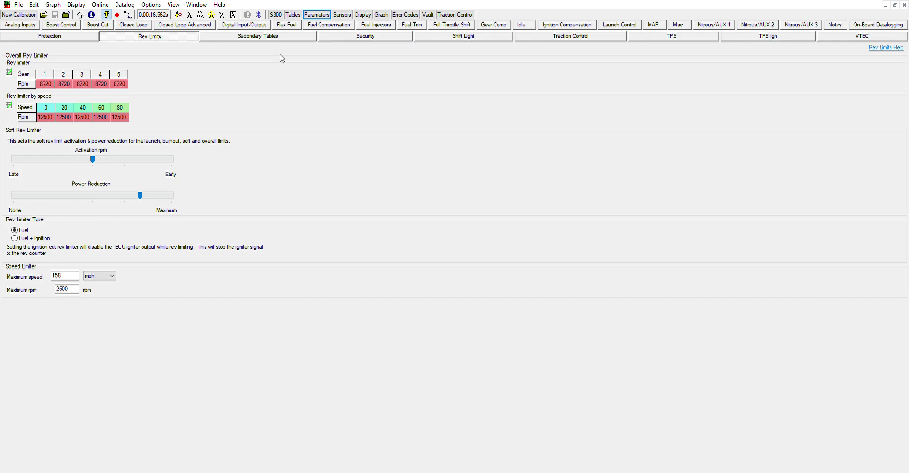
click(376, 24)
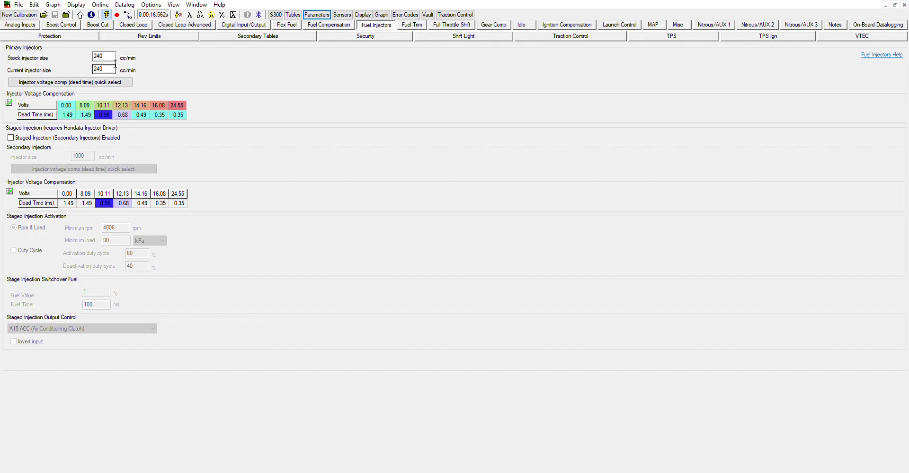
key(Tab)
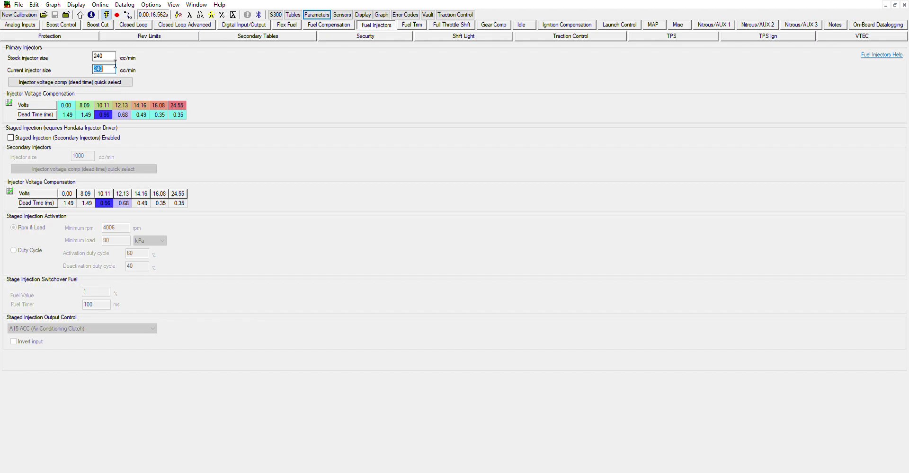
Enter 1000 cc/min as the current injector size
text(1000)
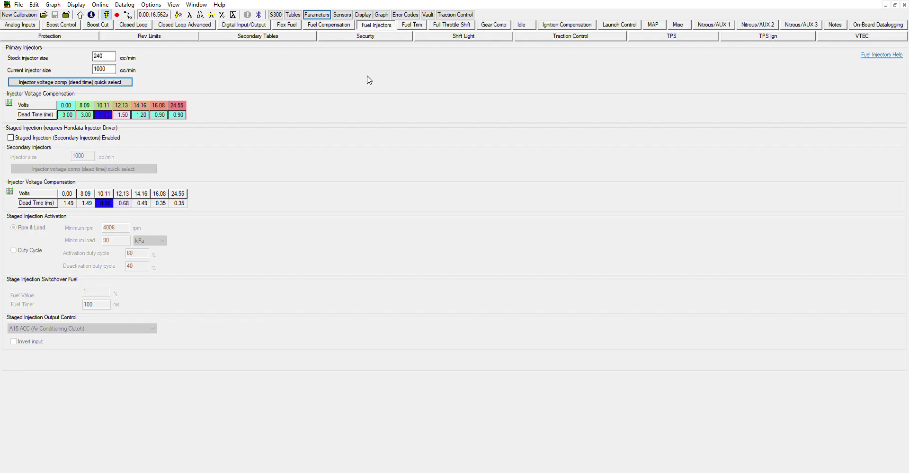
Select a replacement Hondata/Omnipower 4 bar MAP sensor, giving scalar 838 and offset 31
click(656, 24)
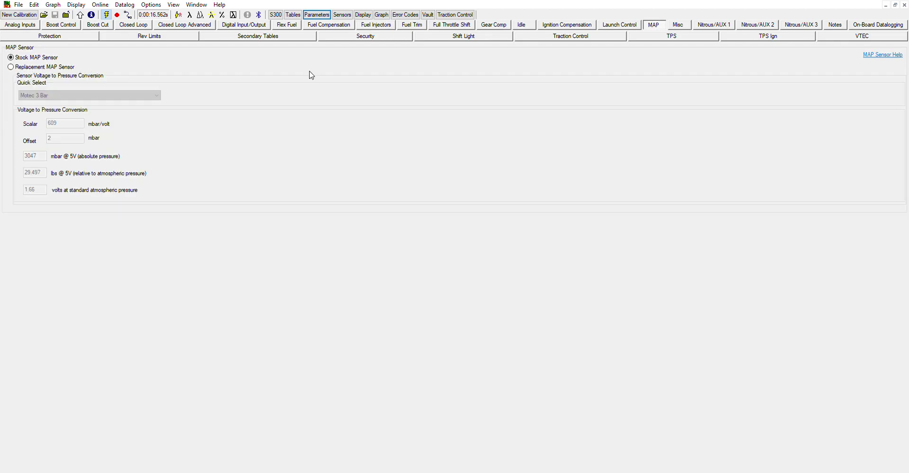
click(10, 66)
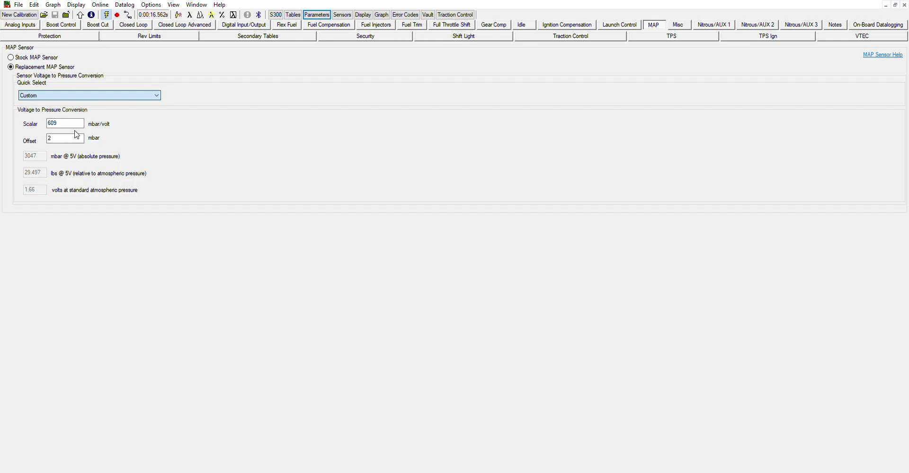
key(Down)
click(78, 135)
key(shift+Tab)
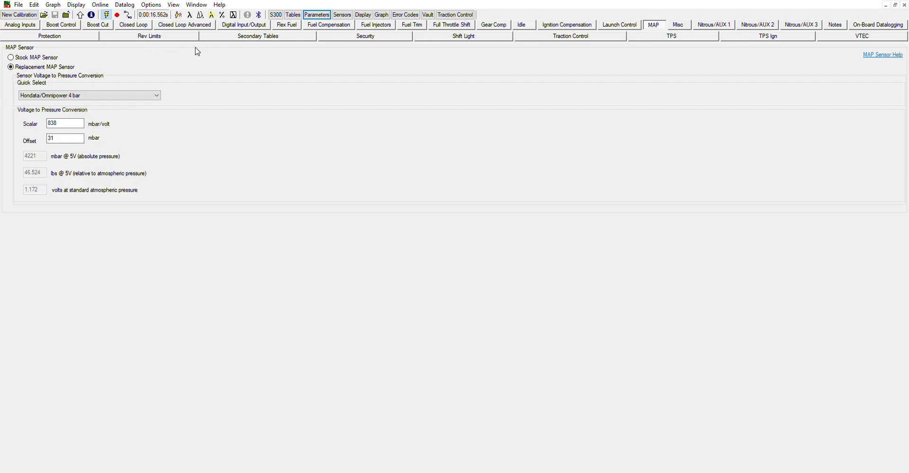
Show Rev Limits and check the gear 3–5 rev limiter cells at 8720 rpm
click(161, 33)
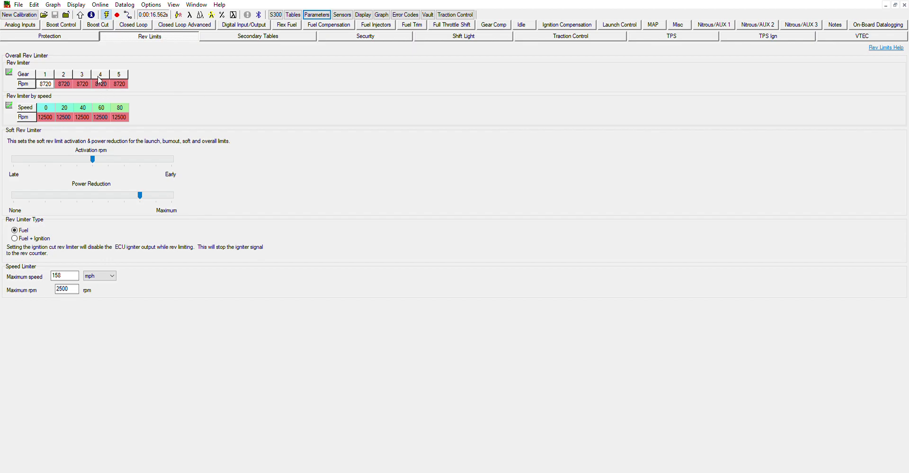
click(99, 82)
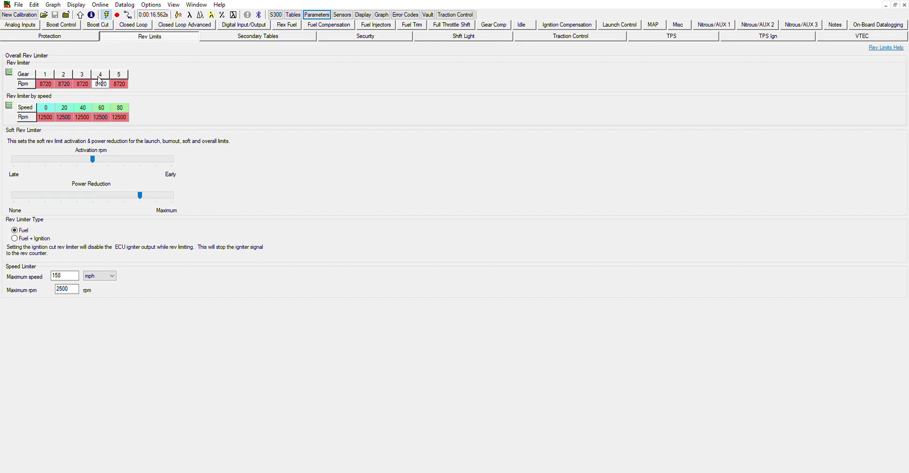
click(126, 79)
click(105, 82)
click(82, 81)
Disable the VTEC oil pressure switch and change VTEC minimum speed from 9 to 0 mph
click(860, 34)
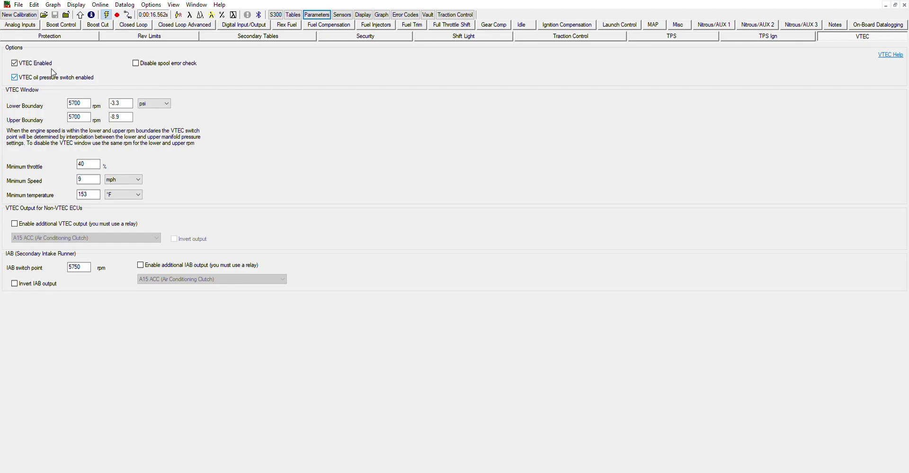
click(15, 77)
click(91, 179)
key(BackSpace)
text(0)
Read the TPS closed-throttle minimum (-0.61%) and full-throttle maximum (99.15%)
click(689, 31)
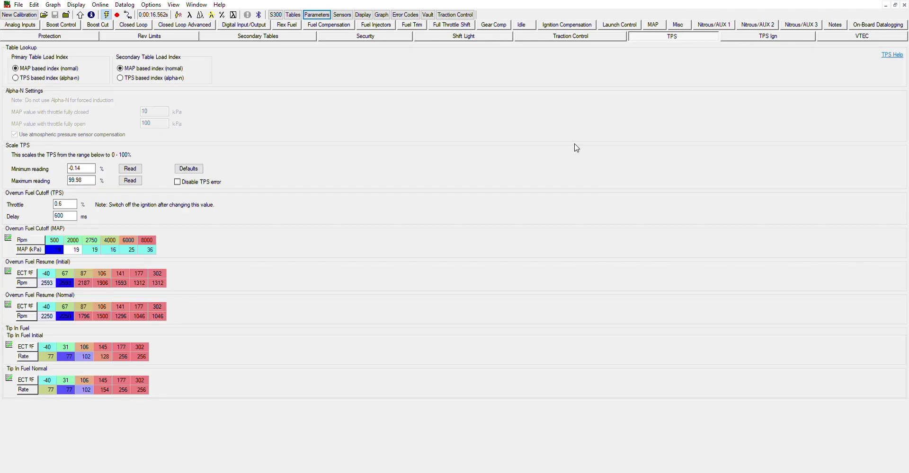
click(130, 163)
click(131, 181)
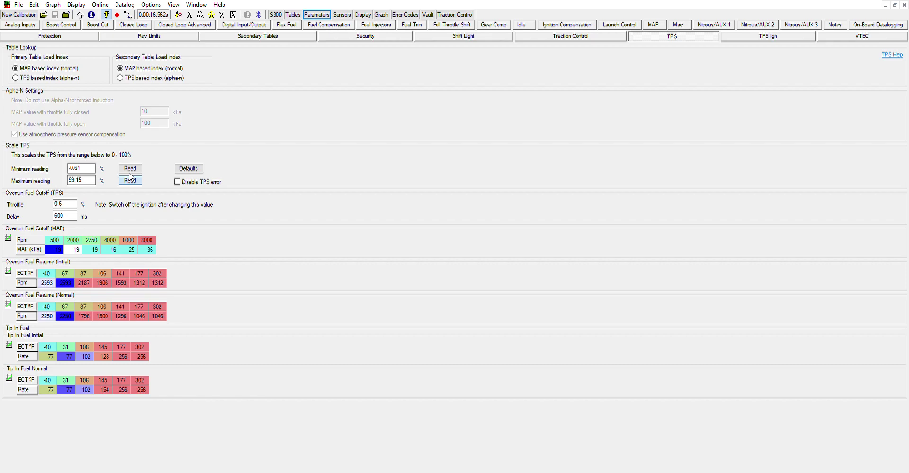